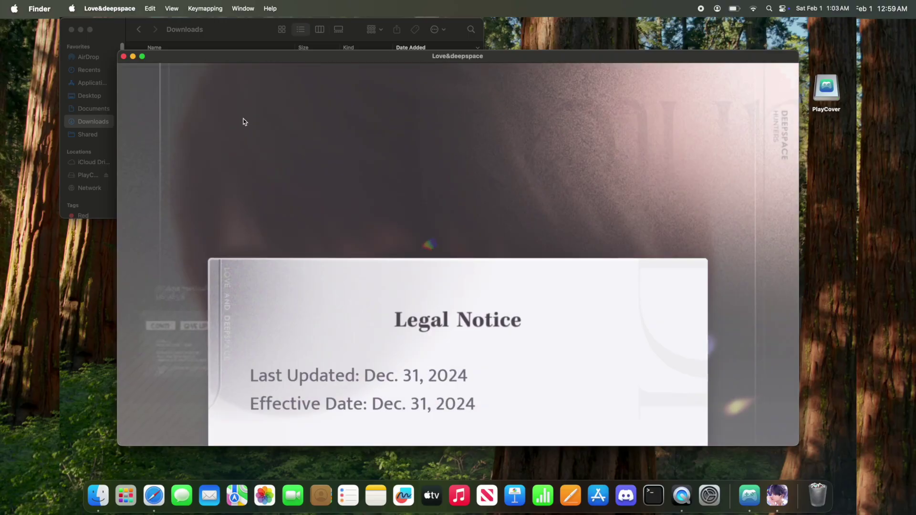
- Exit the stretched Love and Deepspace window with its green button to reveal the empty desktop
{"action": "left_click", "coordinate": [142, 57]}
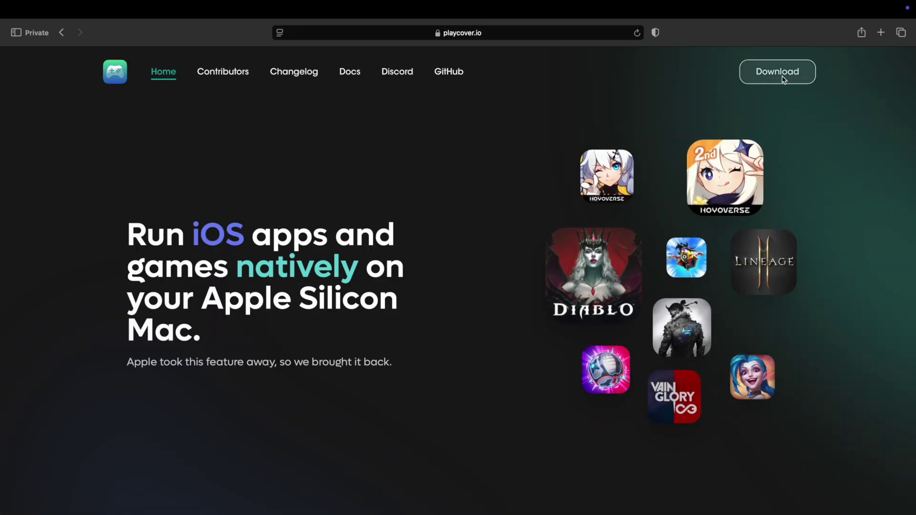
- Download the PlayCover 3.1.0 disk image from playcover.io
{"action": "left_click", "coordinate": [783, 80]}
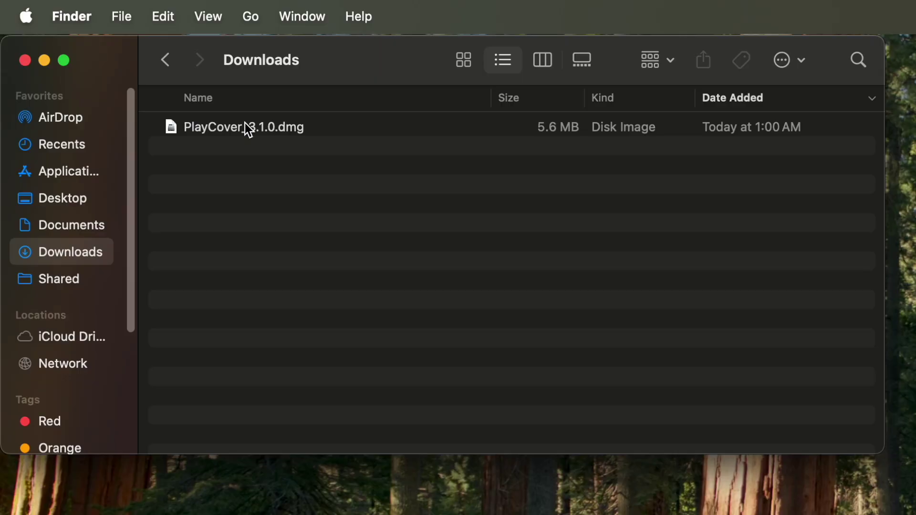
- Copy PlayCover from its disk image into Applications and launch it, confirming Open
{"action": "double_click", "coordinate": [245, 127]}
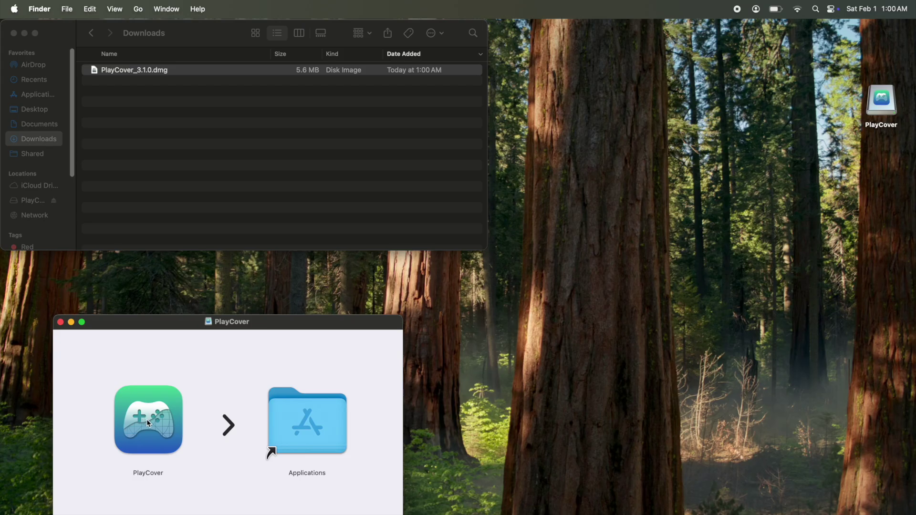
{"action": "left_click_drag", "start_coordinate": [148, 422], "coordinate": [302, 423]}
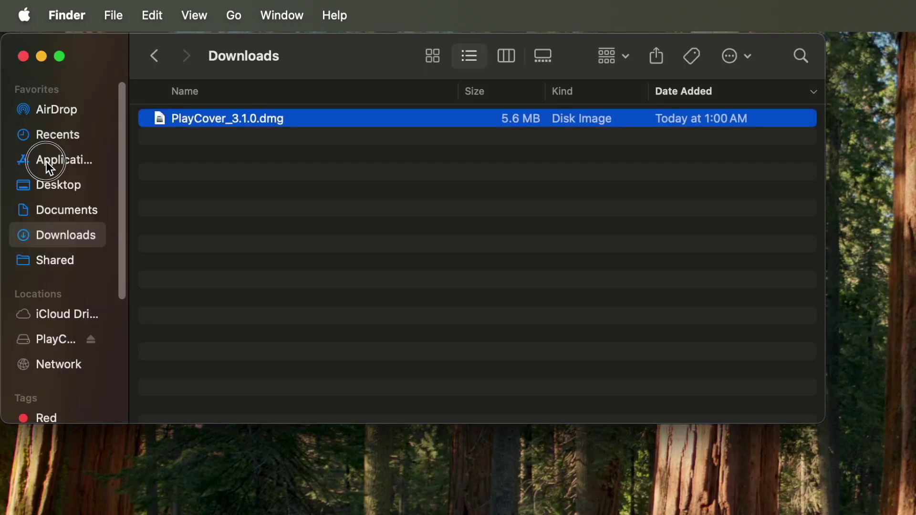
{"action": "left_click", "coordinate": [46, 162]}
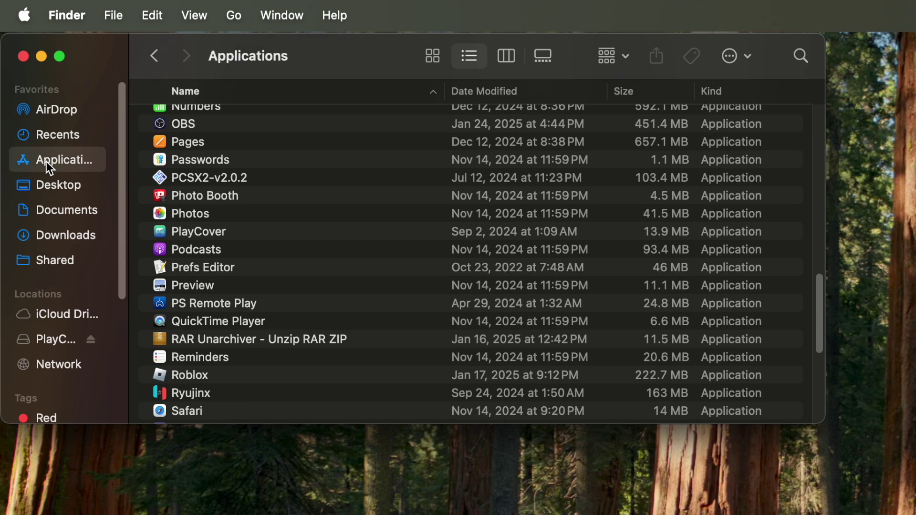
{"action": "double_click", "coordinate": [205, 232]}
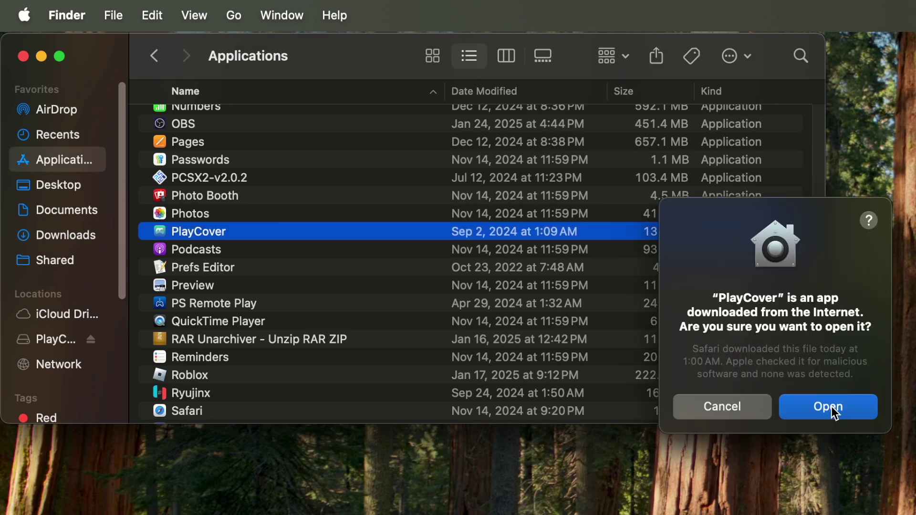
{"action": "left_click", "coordinate": [834, 411]}
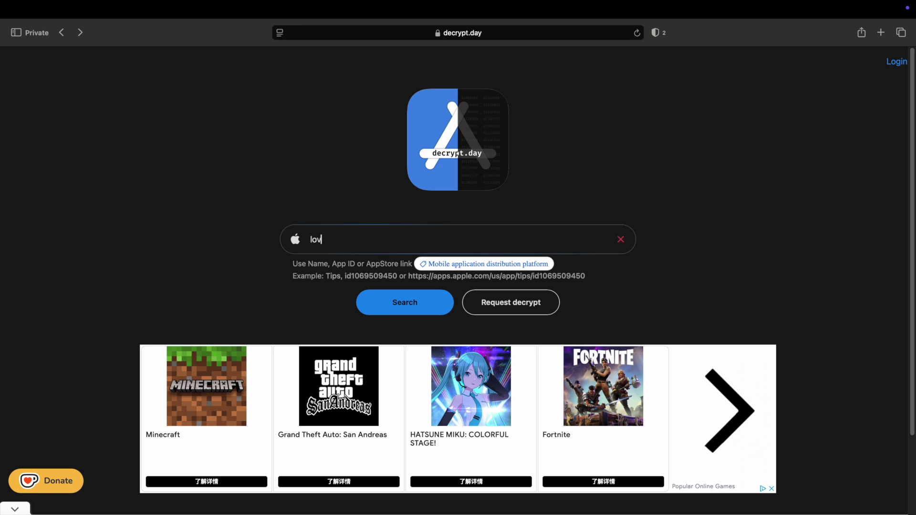
{"action": "type", "text": "e and deepspac"}
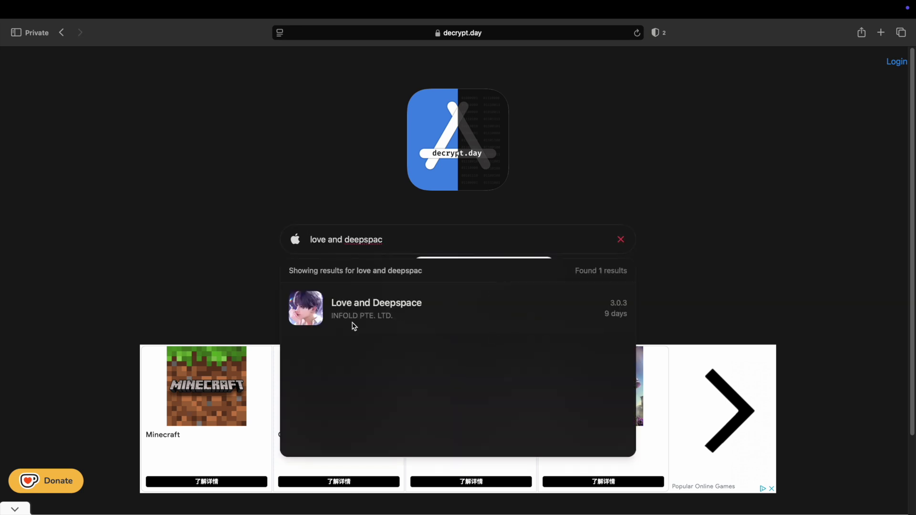
- Download the free Love and Deepspace 3.0.3 IPA from decrypt.day, allowing the site's download
{"action": "left_click", "coordinate": [377, 309]}
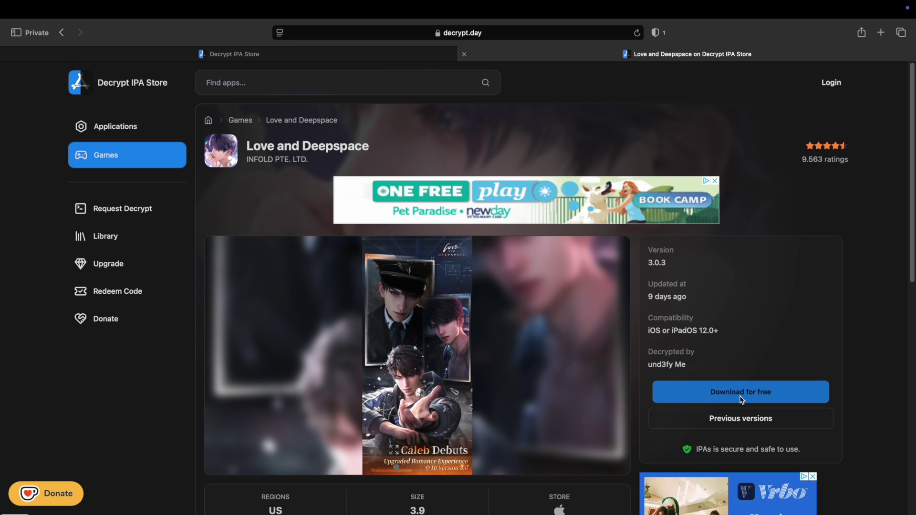
{"action": "left_click", "coordinate": [741, 392]}
{"action": "left_click", "coordinate": [578, 327]}
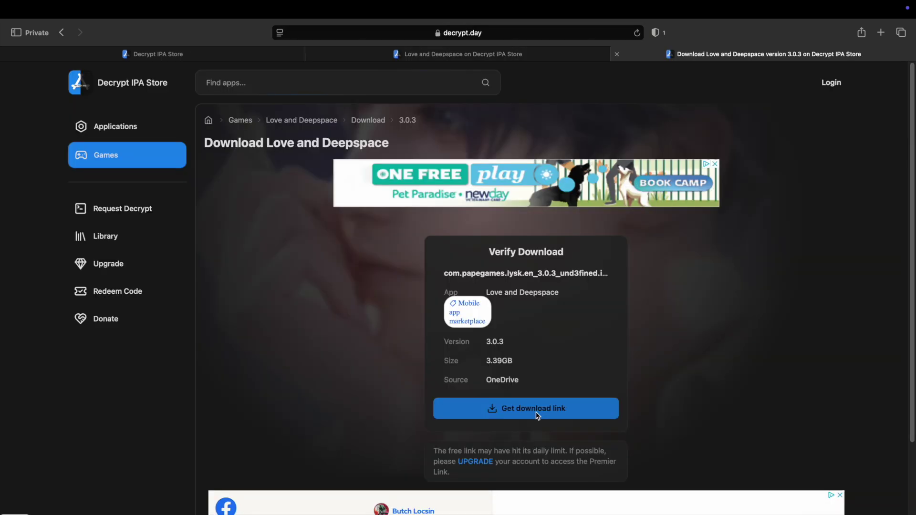
{"action": "left_click", "coordinate": [536, 416]}
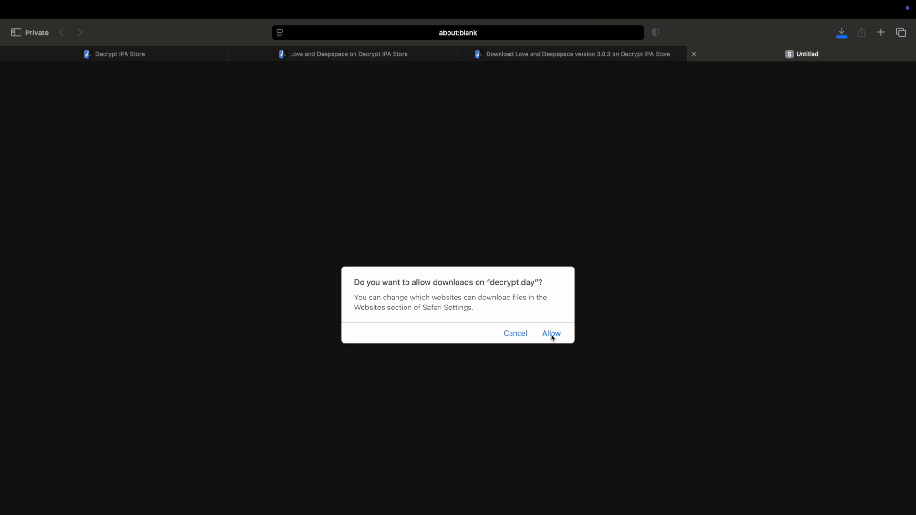
{"action": "left_click", "coordinate": [552, 334]}
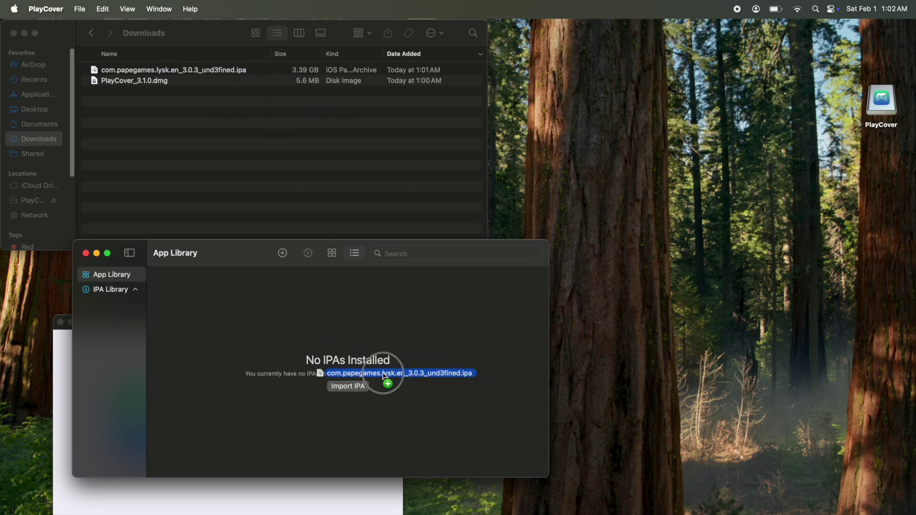
- Import the Love and Deepspace IPA into the App Library and open the game's Settings
{"action": "left_click_drag", "start_coordinate": [158, 71], "coordinate": [356, 368]}
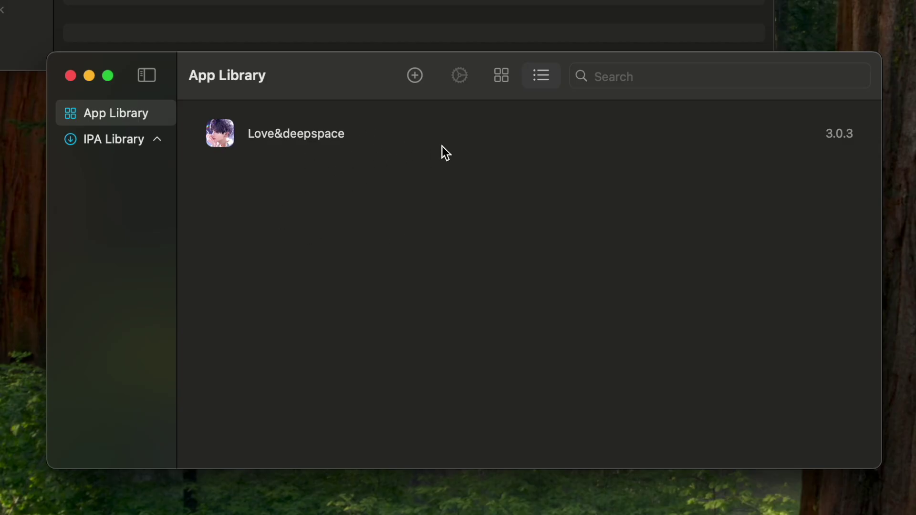
{"action": "right_click", "coordinate": [309, 134]}
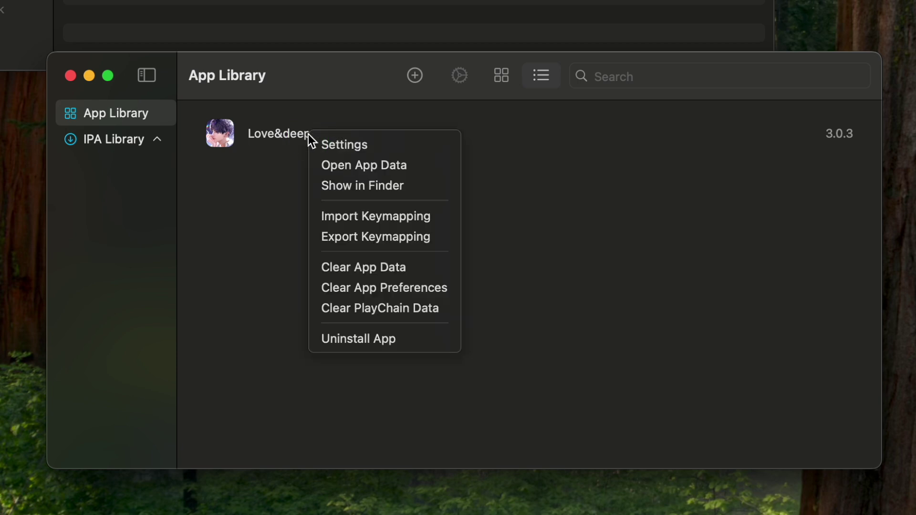
{"action": "left_click", "coordinate": [344, 148]}
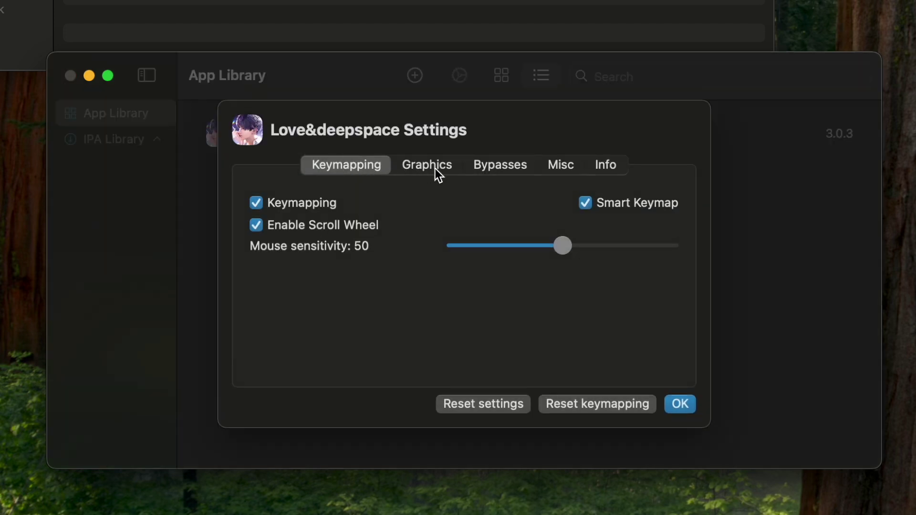
- Set Graphics resolution to App Default, enable the Alternate window display fix, and save
{"action": "left_click", "coordinate": [435, 167]}
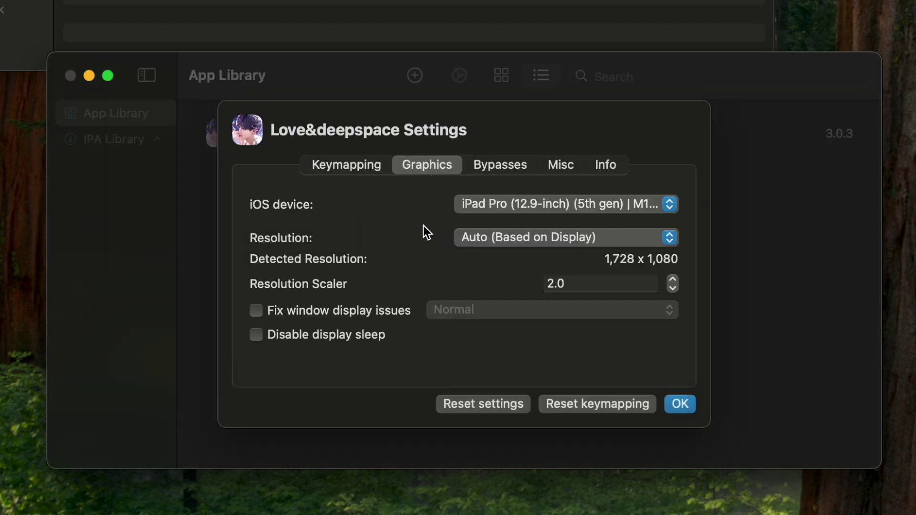
{"action": "left_click", "coordinate": [549, 240]}
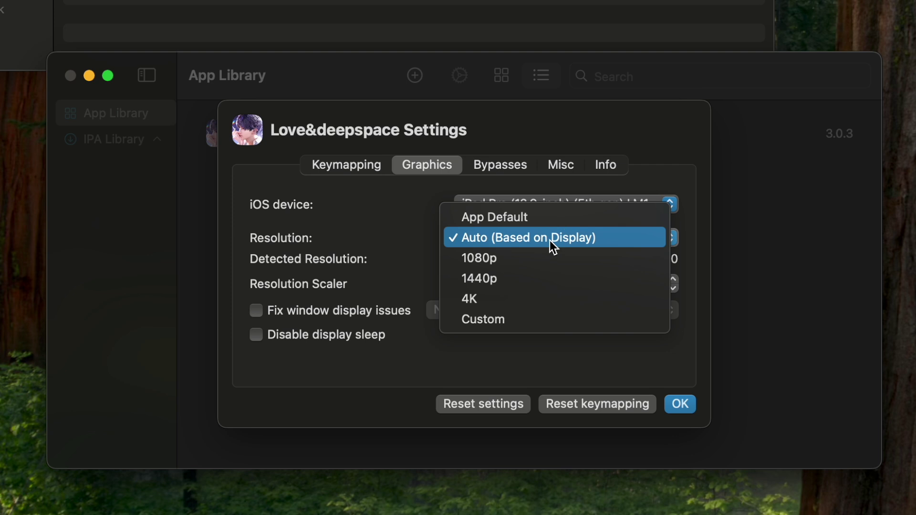
{"action": "left_click", "coordinate": [497, 216]}
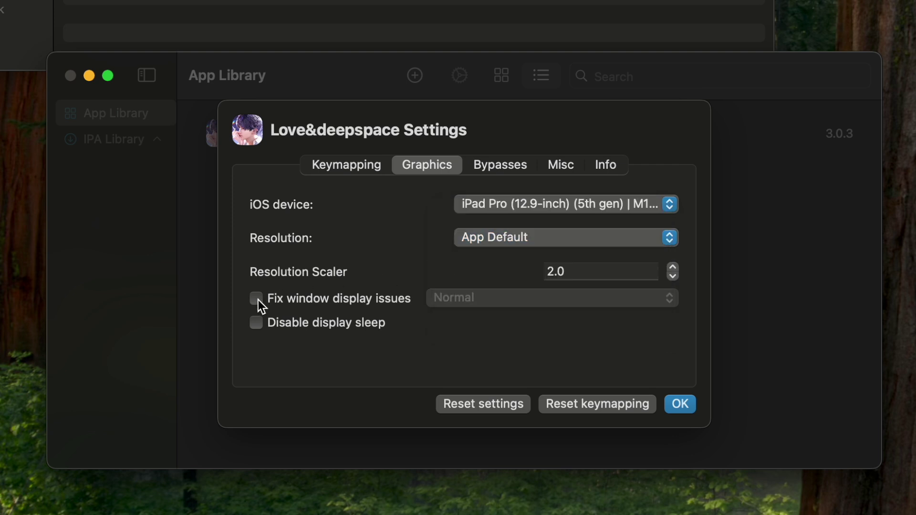
{"action": "left_click", "coordinate": [257, 298]}
{"action": "left_click", "coordinate": [538, 301]}
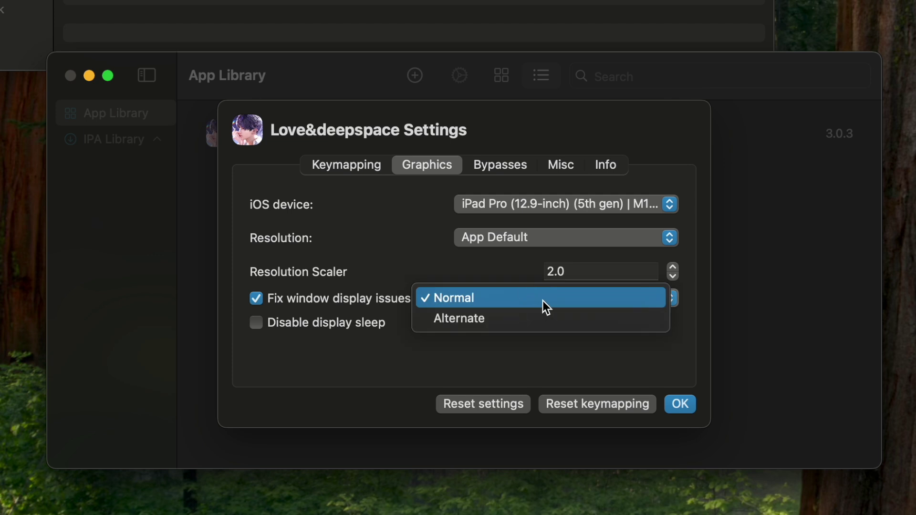
{"action": "left_click", "coordinate": [517, 320]}
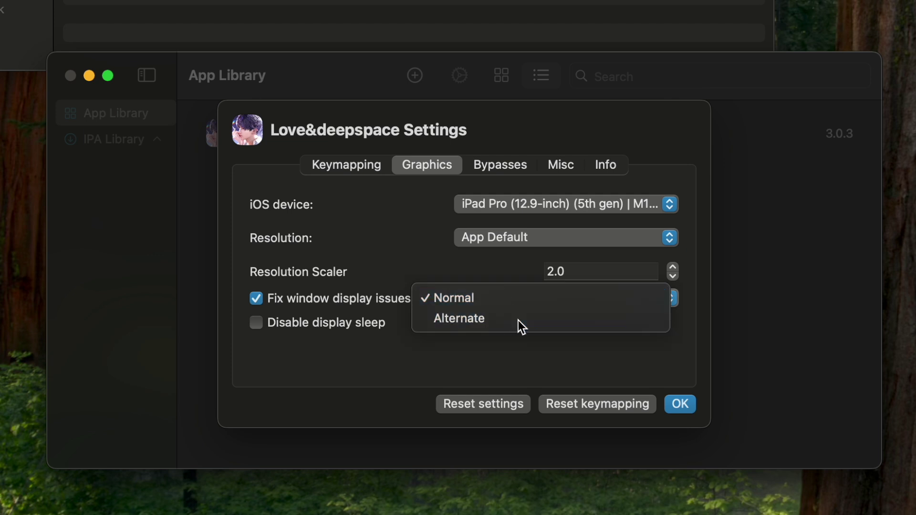
{"action": "left_click", "coordinate": [680, 405]}
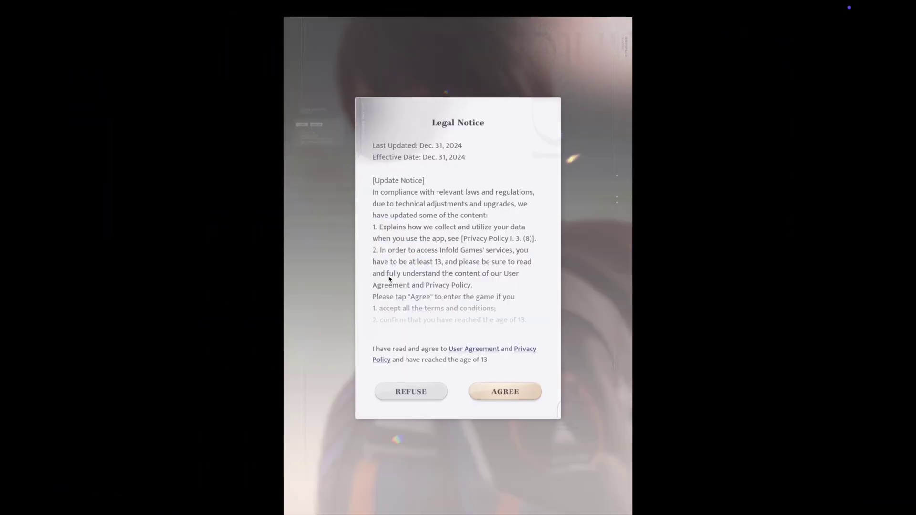
- Agree to the legal notice, dismiss sign-in and event notices, and confirm Ultra graphics quality
{"action": "left_click", "coordinate": [504, 391]}
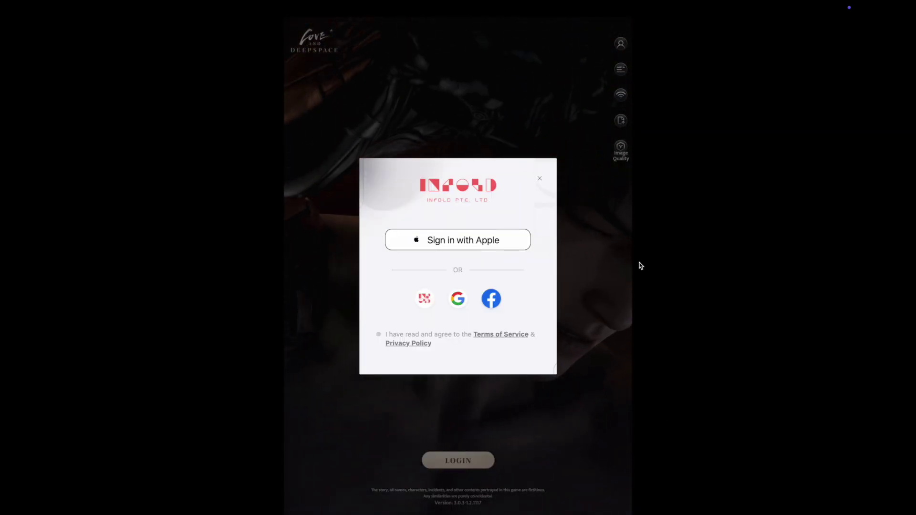
{"action": "left_click", "coordinate": [491, 300]}
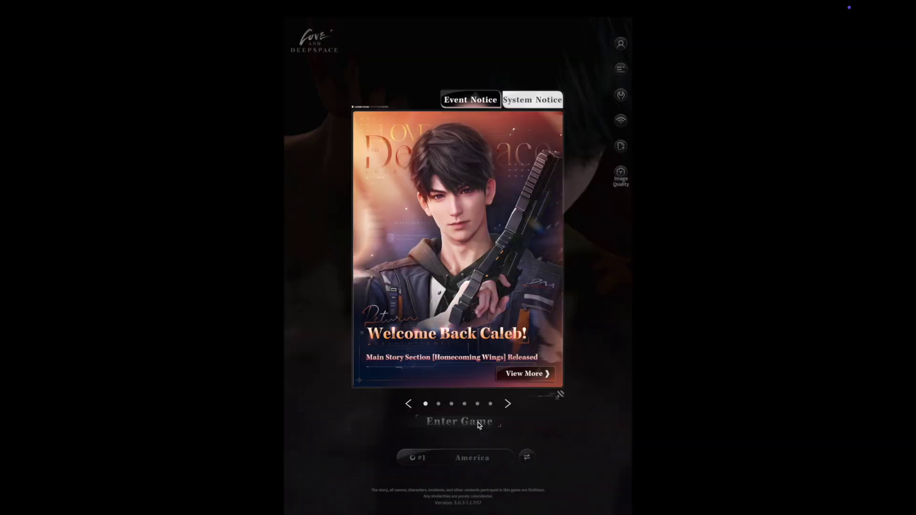
{"action": "left_click", "coordinate": [477, 422]}
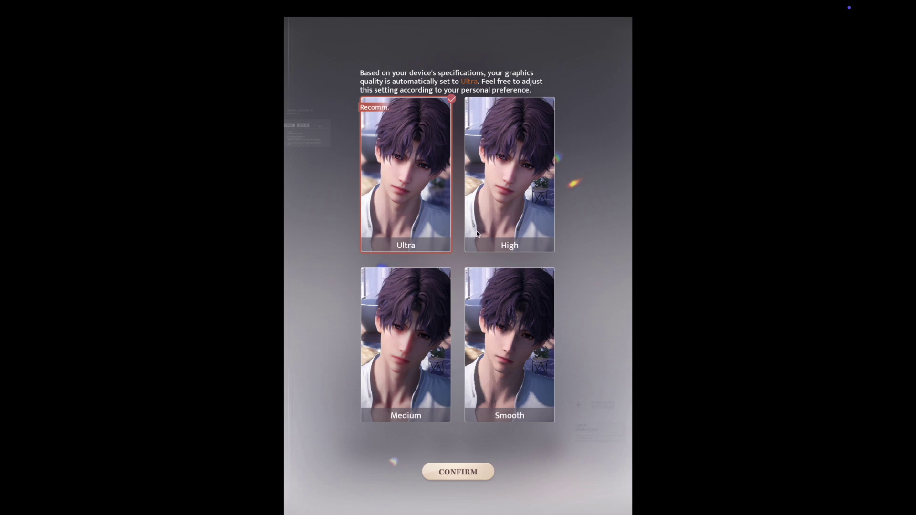
{"action": "left_click", "coordinate": [468, 478]}
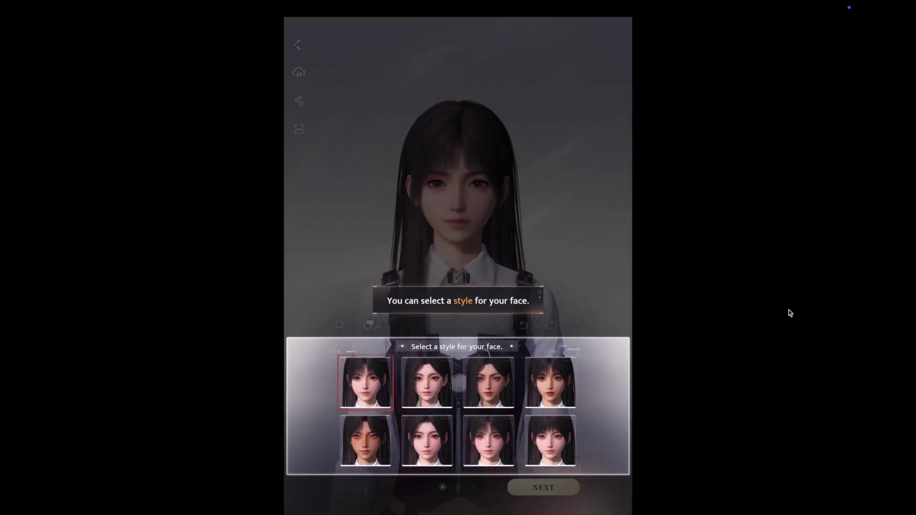